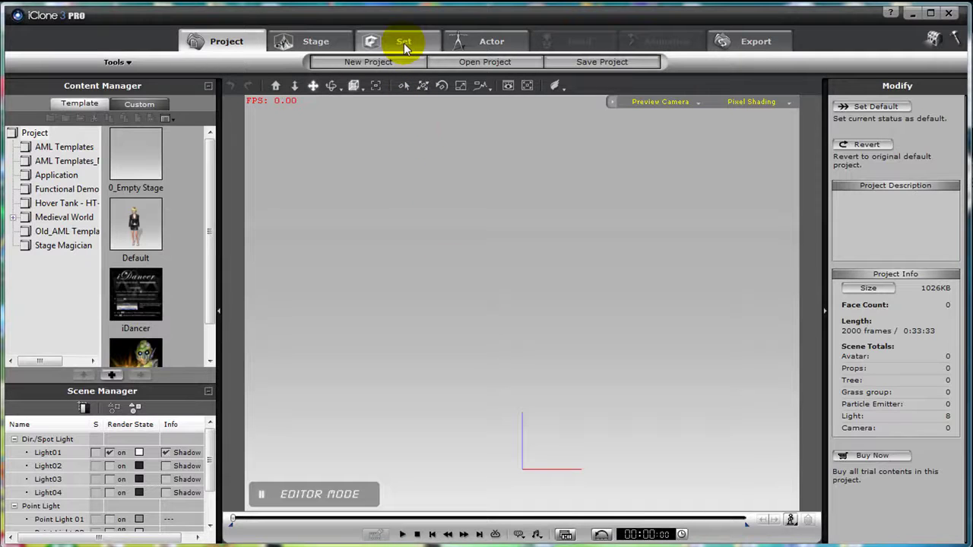
Place a Ball_001 prop from the 3D Blocks set in the empty scene at about X -102, Y 58
{"action": "left_click", "coordinate": [404, 42]}
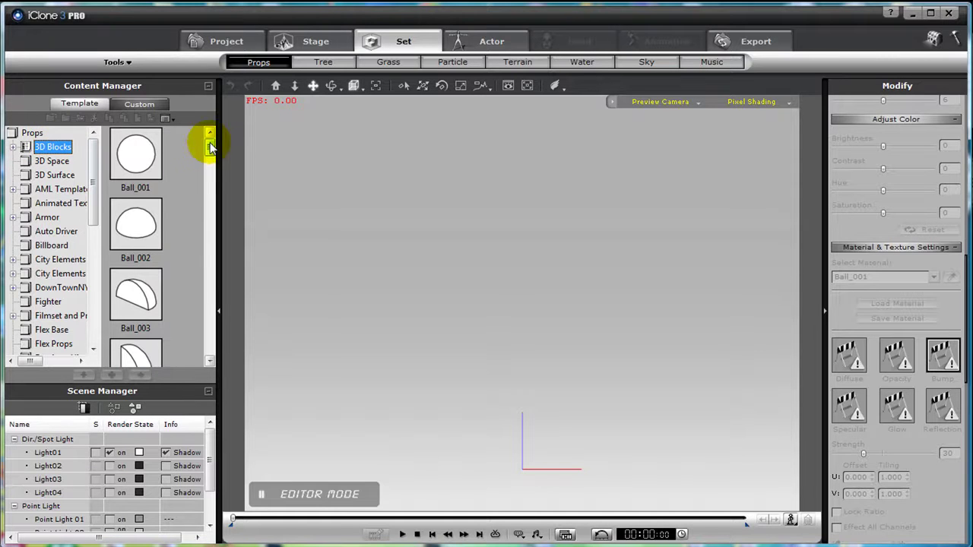
{"action": "mouse_move", "coordinate": [207, 143]}
{"action": "left_mouse_down"}
{"action": "mouse_move", "coordinate": [207, 202]}
{"action": "mouse_move", "coordinate": [211, 147]}
{"action": "left_mouse_up"}
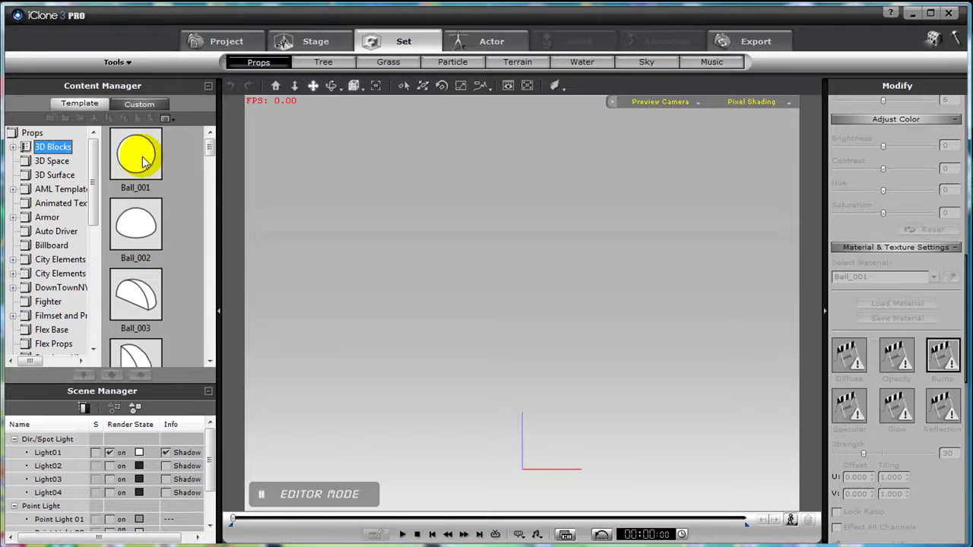
{"action": "left_click_drag", "start_coordinate": [145, 161], "coordinate": [328, 194]}
{"action": "left_click_drag", "start_coordinate": [477, 280], "coordinate": [357, 426]}
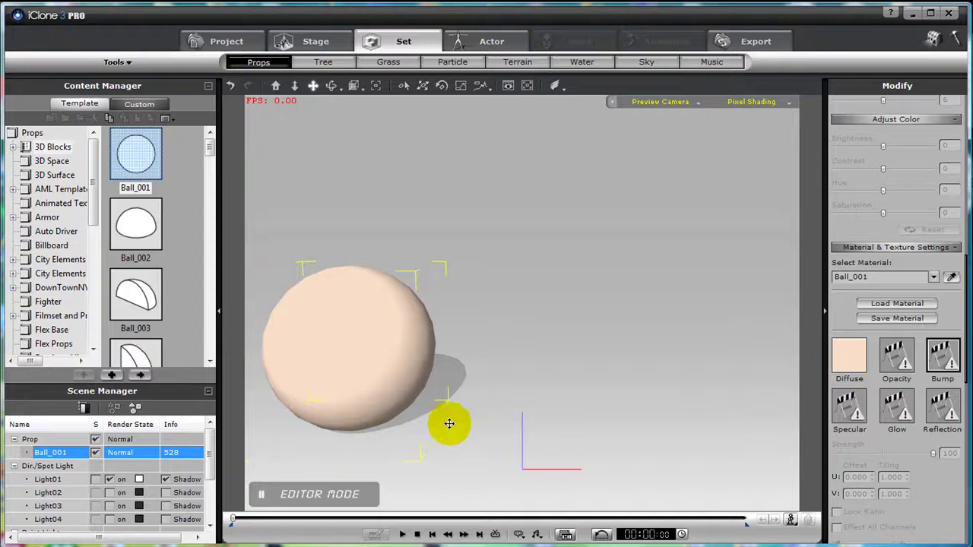
{"action": "left_click", "coordinate": [127, 152]}
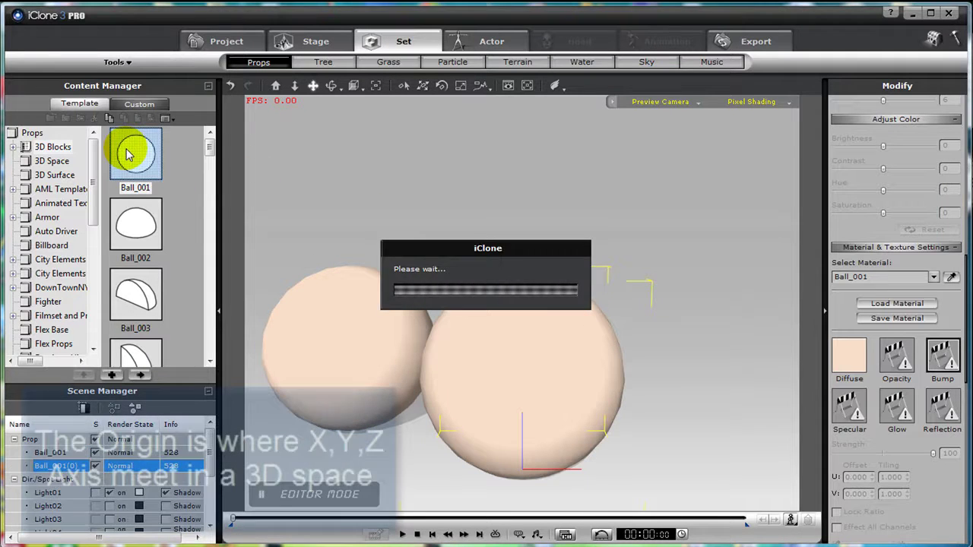
{"action": "left_click_drag", "start_coordinate": [514, 435], "coordinate": [523, 463]}
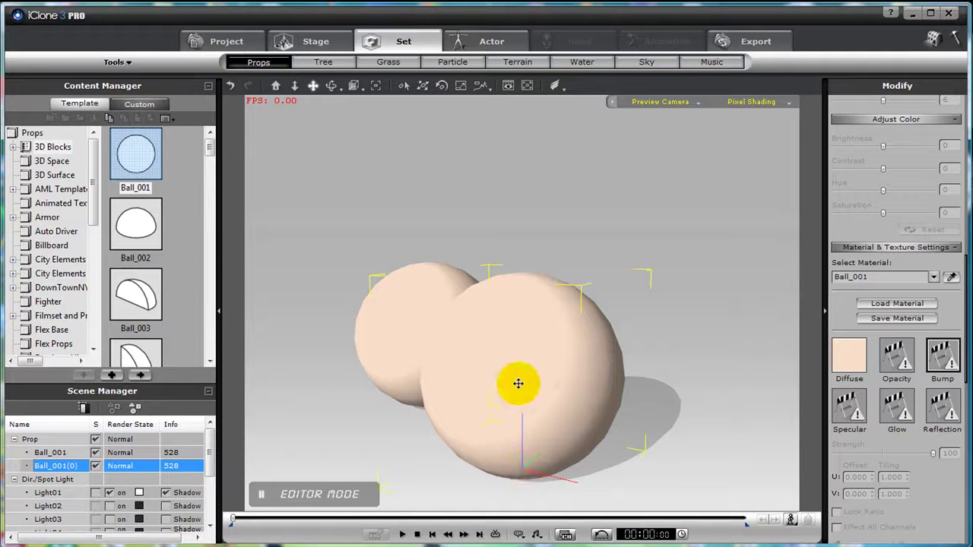
{"action": "key", "text": "Delete"}
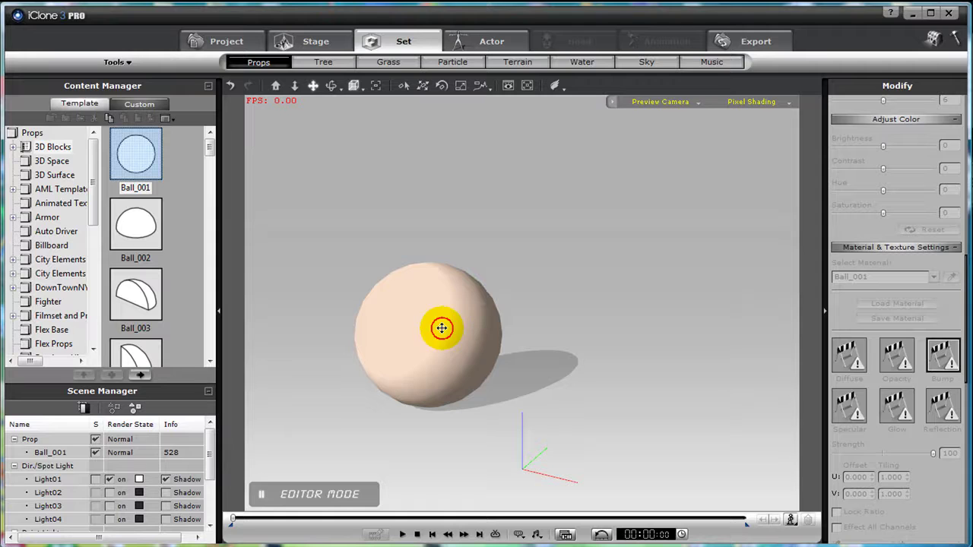
Load the Earth image from the planet_textures folder as the ball's diffuse texture
{"action": "left_click", "coordinate": [442, 328]}
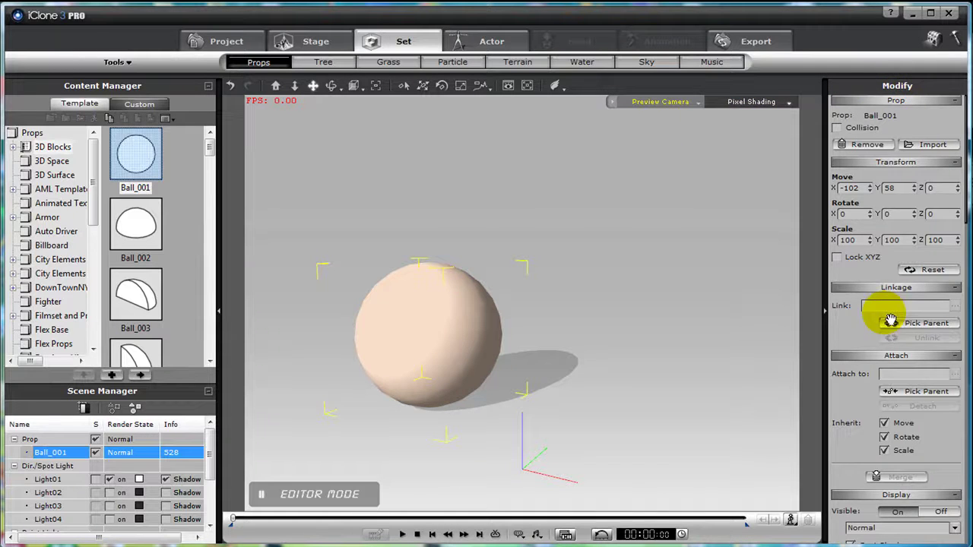
{"action": "scroll", "coordinate": [866, 304], "scroll_direction": "down", "scroll_amount": 6}
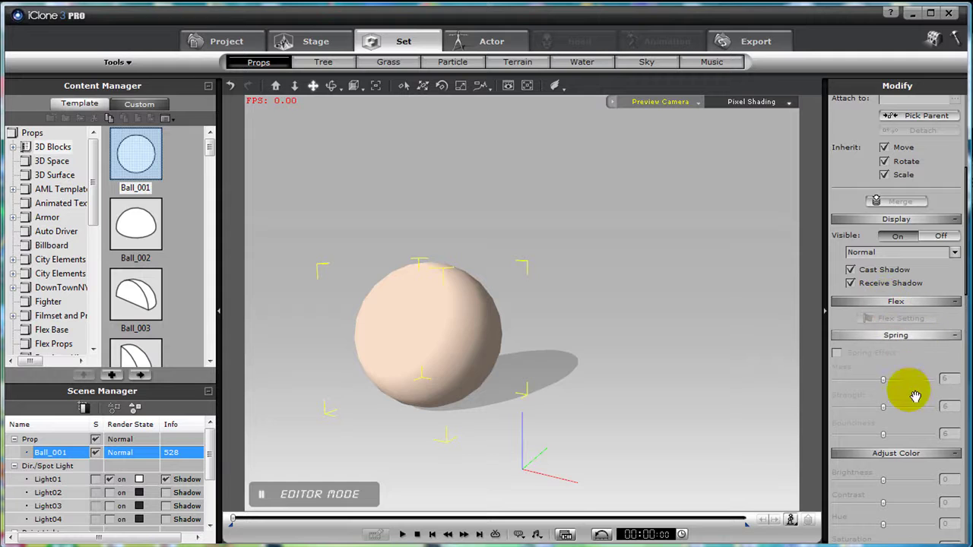
{"action": "left_click_drag", "start_coordinate": [905, 387], "coordinate": [915, 103]}
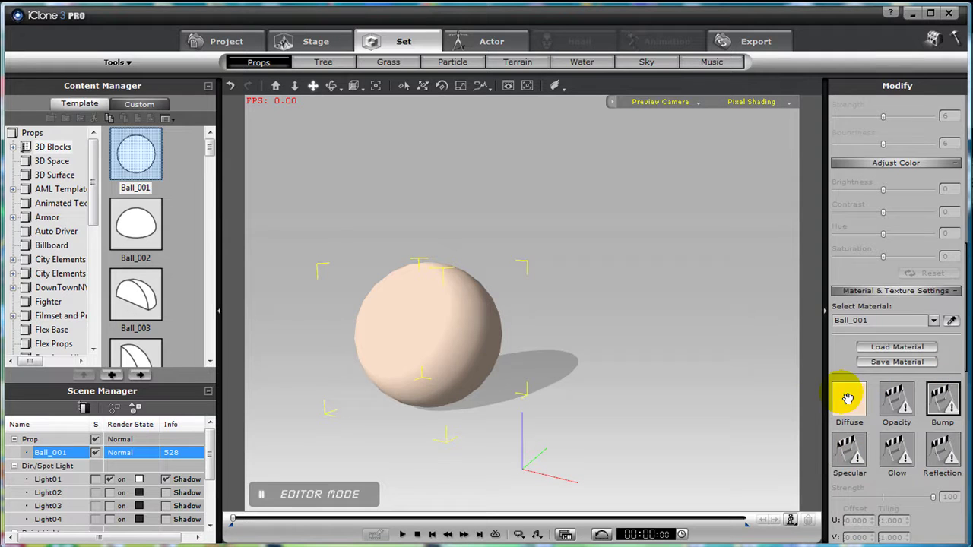
{"action": "scroll", "coordinate": [846, 397], "scroll_direction": "down", "scroll_amount": 2}
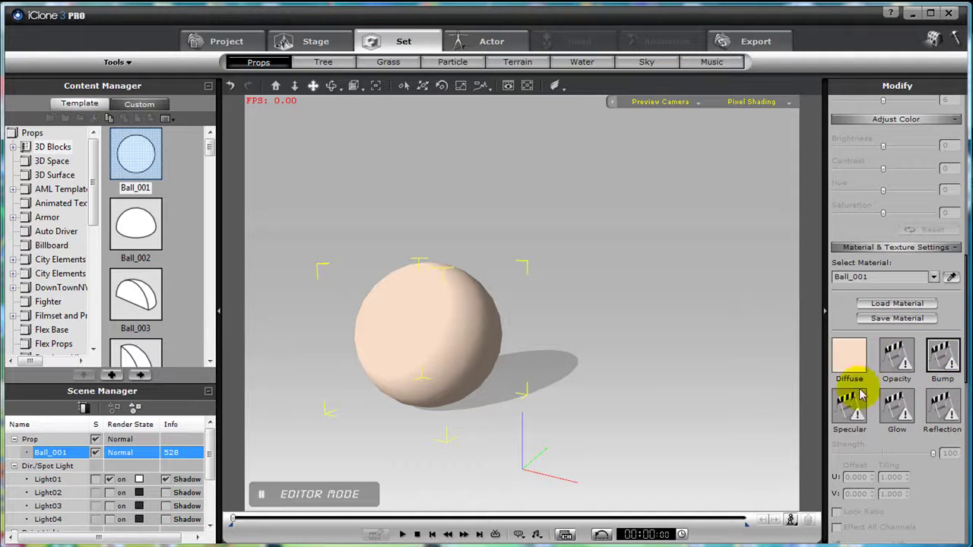
{"action": "scroll", "coordinate": [840, 384], "scroll_direction": "up", "scroll_amount": 2}
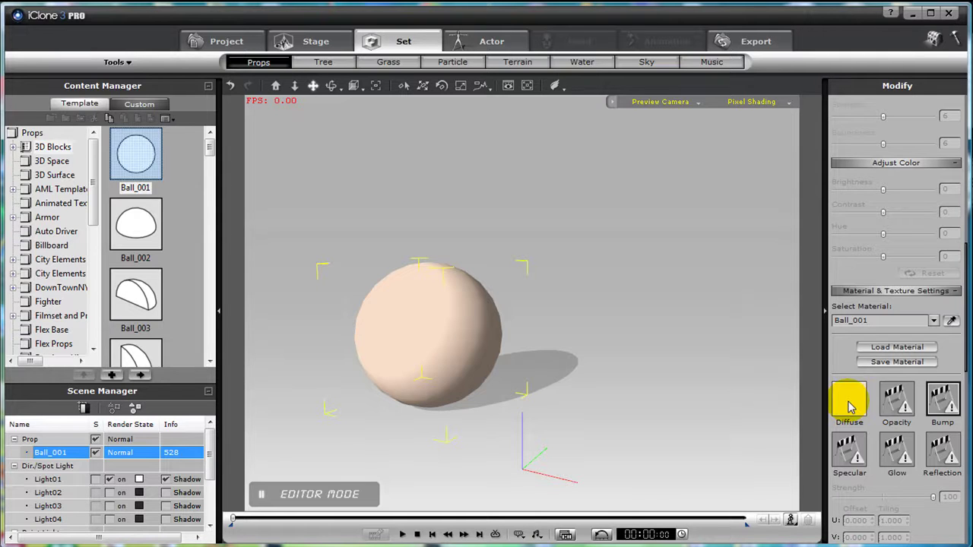
{"action": "left_click", "coordinate": [849, 407]}
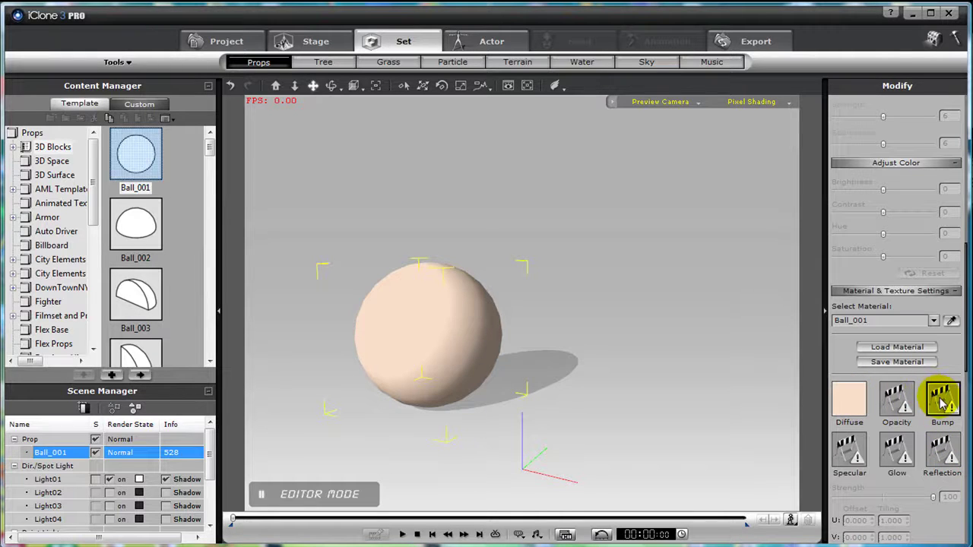
{"action": "left_click", "coordinate": [846, 396]}
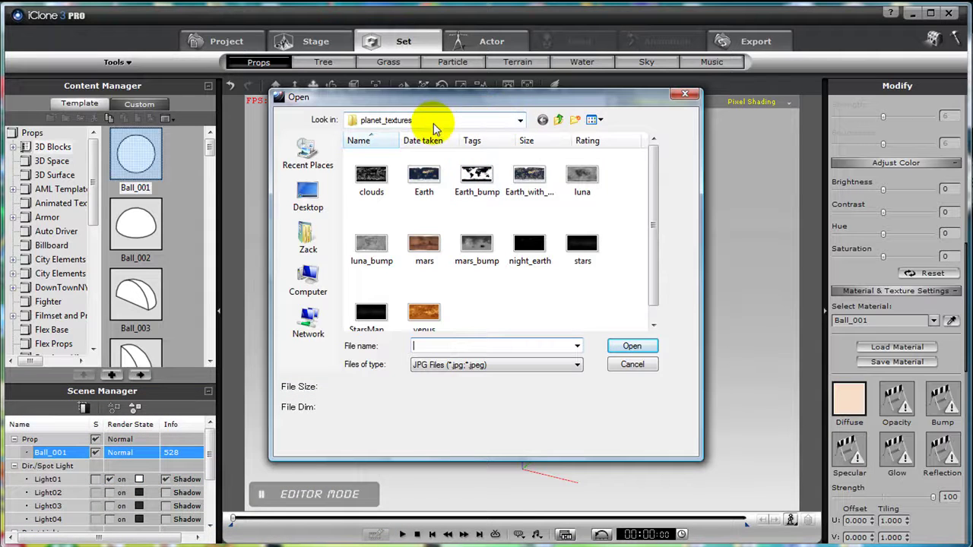
{"action": "double_click", "coordinate": [425, 177]}
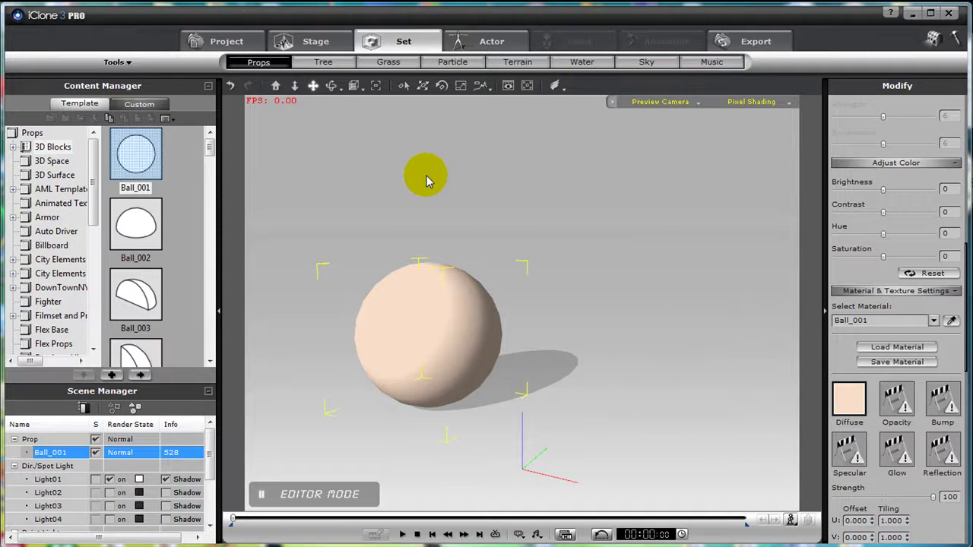
Load the Earth_bump image from the planet_textures folder as the ball's bump texture
{"action": "left_click_drag", "start_coordinate": [428, 227], "coordinate": [743, 290]}
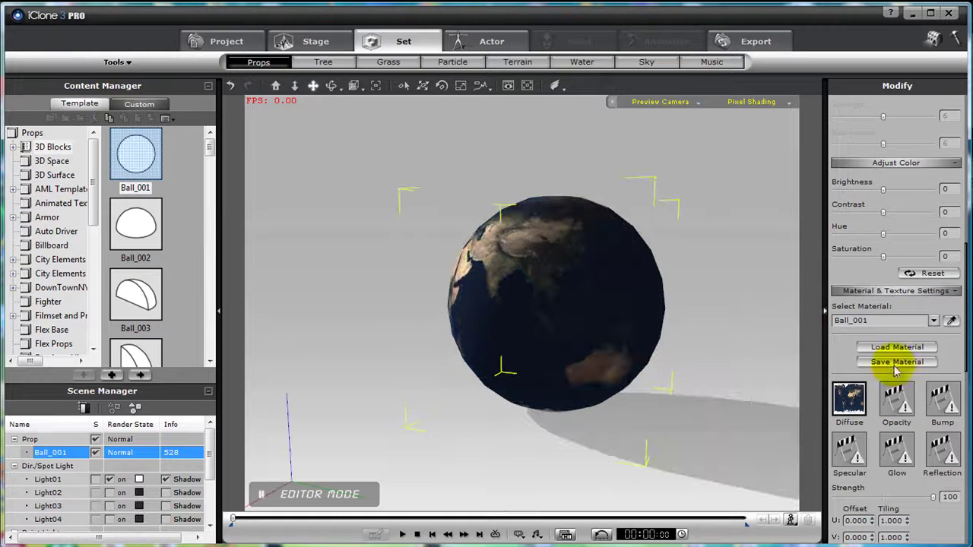
{"action": "double_click", "coordinate": [943, 399]}
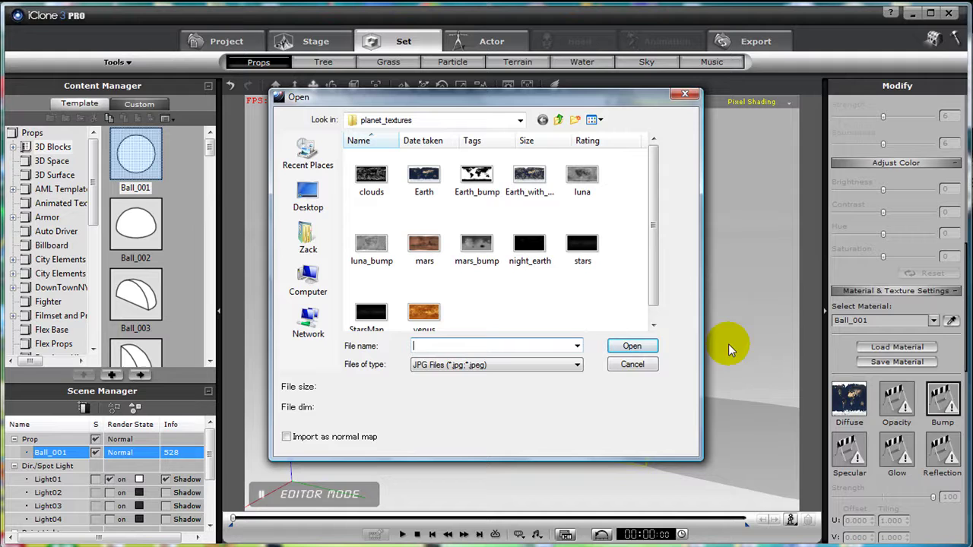
{"action": "double_click", "coordinate": [478, 177]}
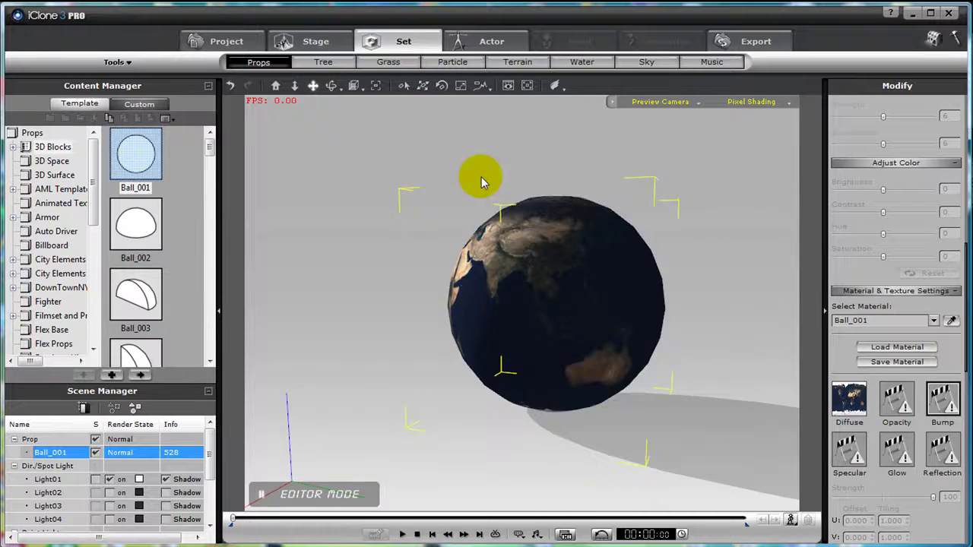
Set the ball's bump strength to about 78 and turn off its Cast Shadow option
{"action": "scroll", "coordinate": [480, 180], "scroll_direction": "up", "scroll_amount": 5}
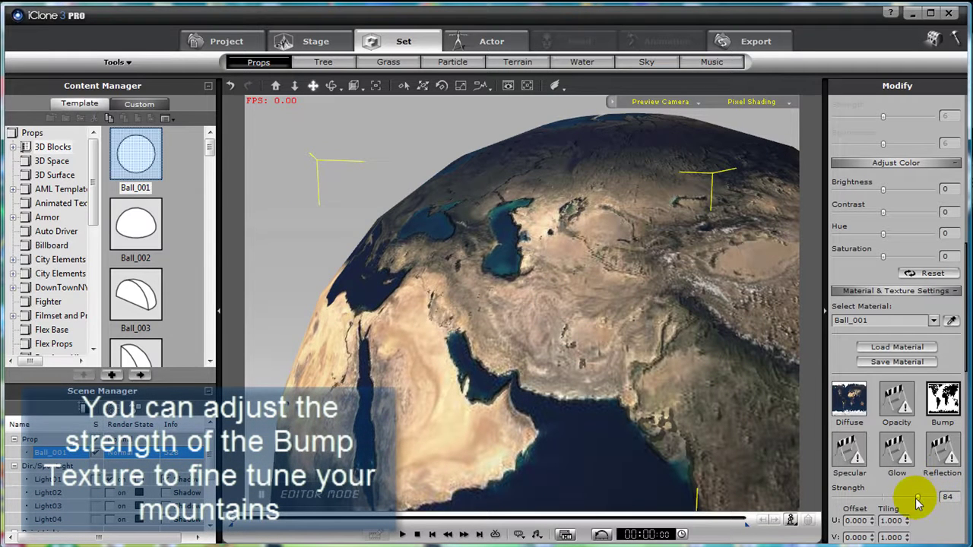
{"action": "left_click_drag", "start_coordinate": [915, 498], "coordinate": [911, 498]}
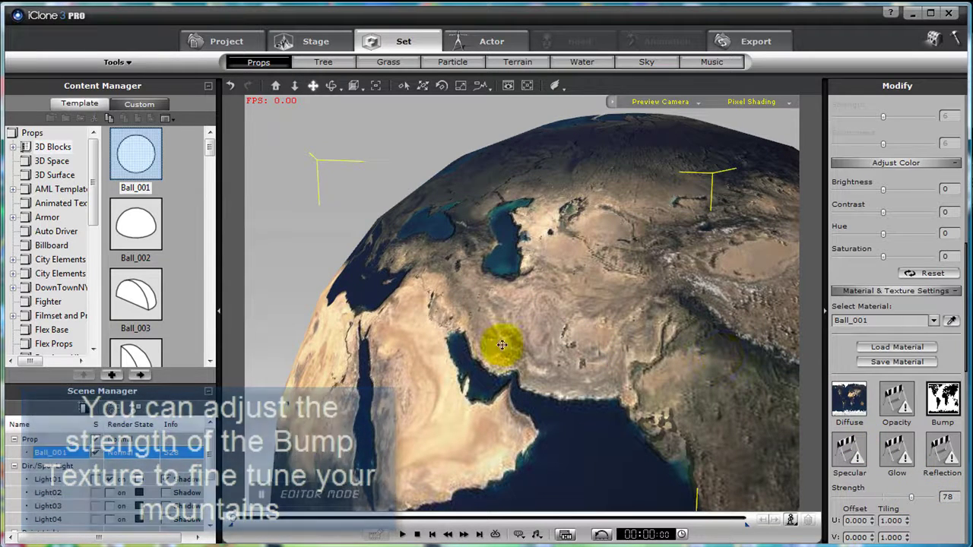
{"action": "right_click_drag", "start_coordinate": [424, 341], "coordinate": [397, 334]}
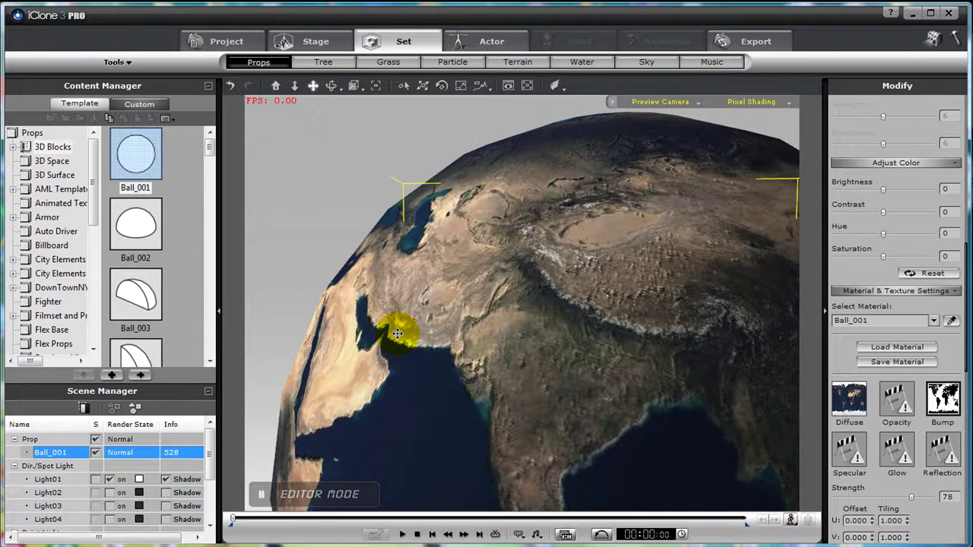
{"action": "scroll", "coordinate": [397, 335], "scroll_direction": "down", "scroll_amount": 10}
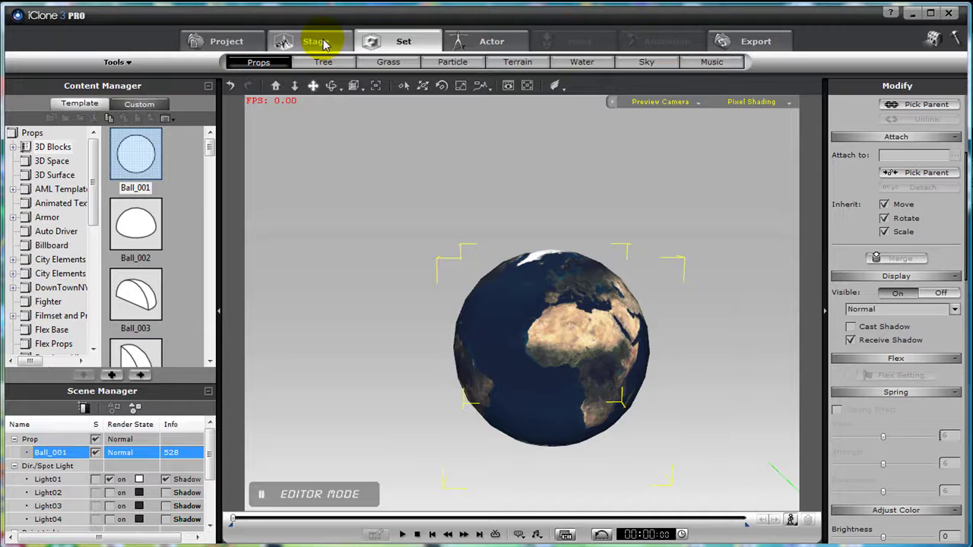
Load the StarsMap_2500x1250 image as the stage's 2D background
{"action": "left_click", "coordinate": [320, 41]}
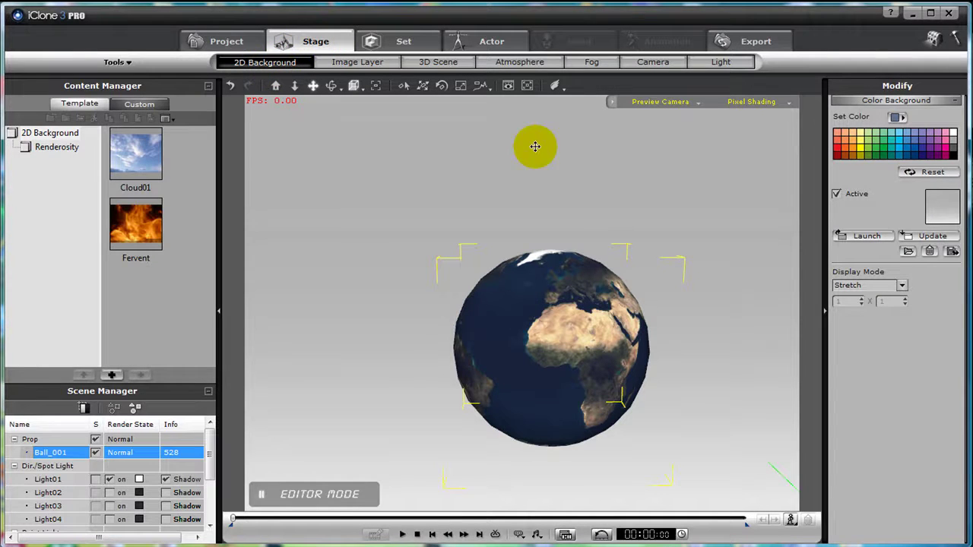
{"action": "left_click", "coordinate": [942, 213]}
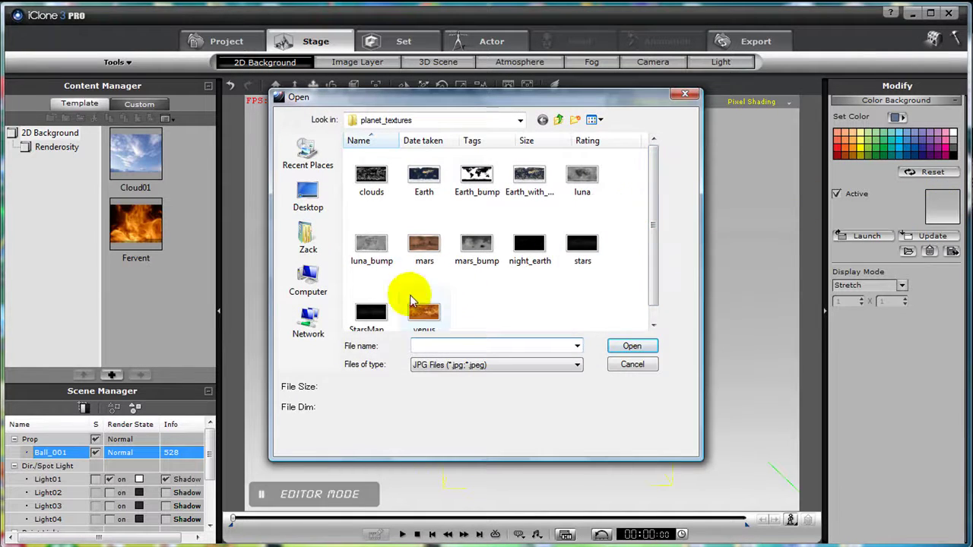
{"action": "left_click", "coordinate": [372, 313]}
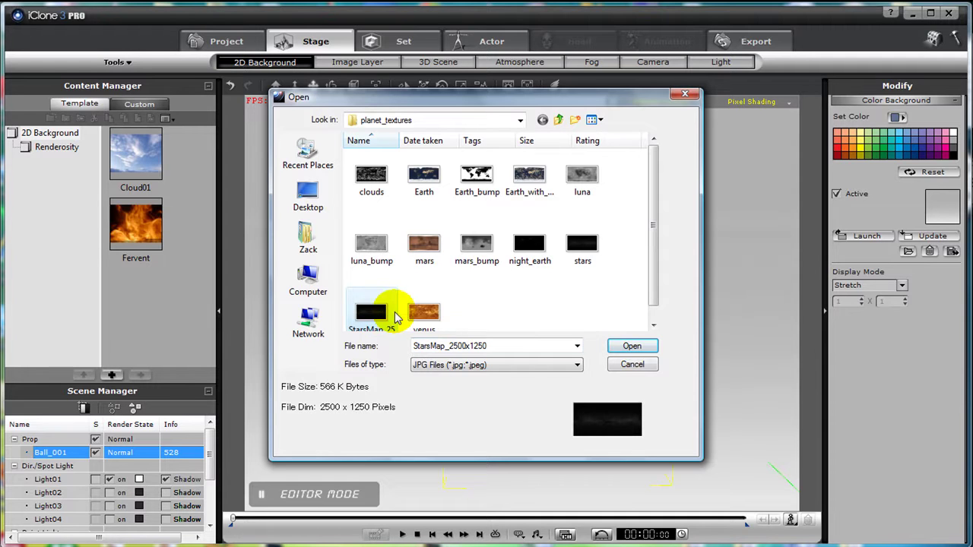
{"action": "left_click", "coordinate": [635, 346]}
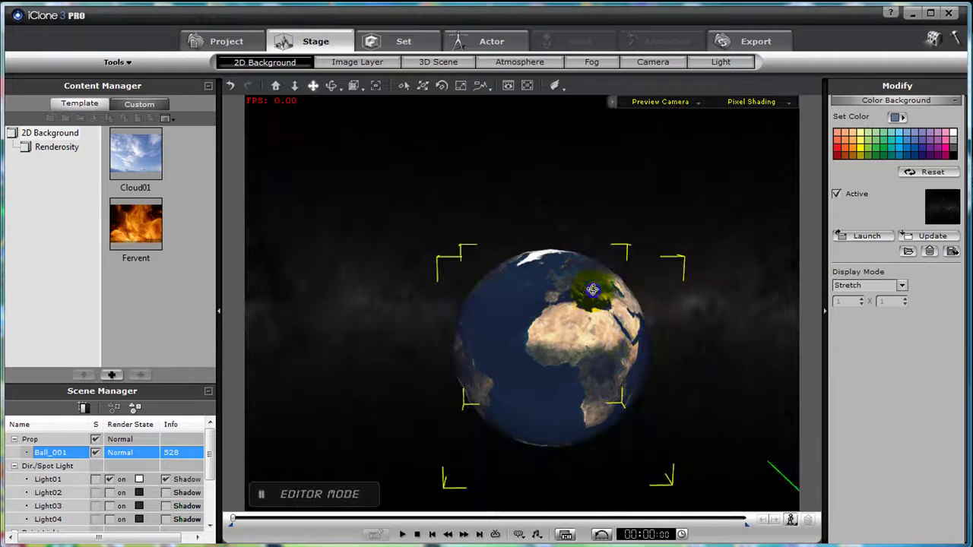
Add a new camera and frame the whole Earth near the middle of its view, at about X -127, Y -292, Z 108
{"action": "mouse_move", "coordinate": [601, 288]}
{"action": "left_mouse_down"}
{"action": "mouse_move", "coordinate": [687, 288]}
{"action": "mouse_move", "coordinate": [597, 287]}
{"action": "left_mouse_up"}
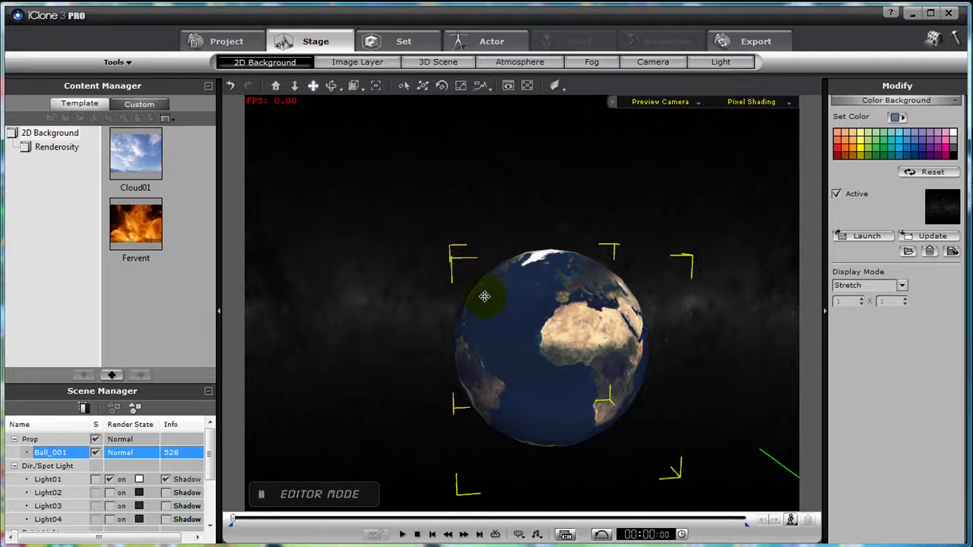
{"action": "left_click_drag", "start_coordinate": [512, 289], "coordinate": [502, 311]}
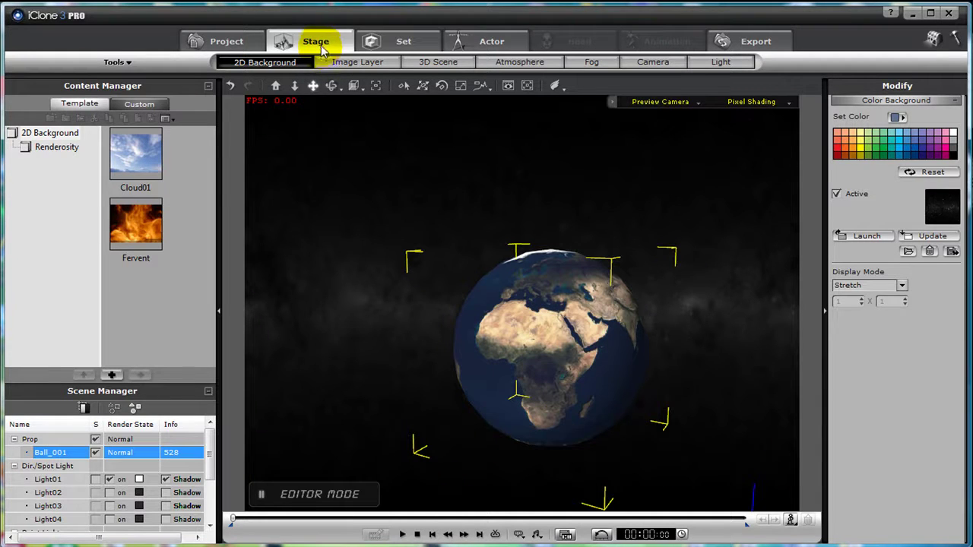
{"action": "left_click", "coordinate": [651, 64]}
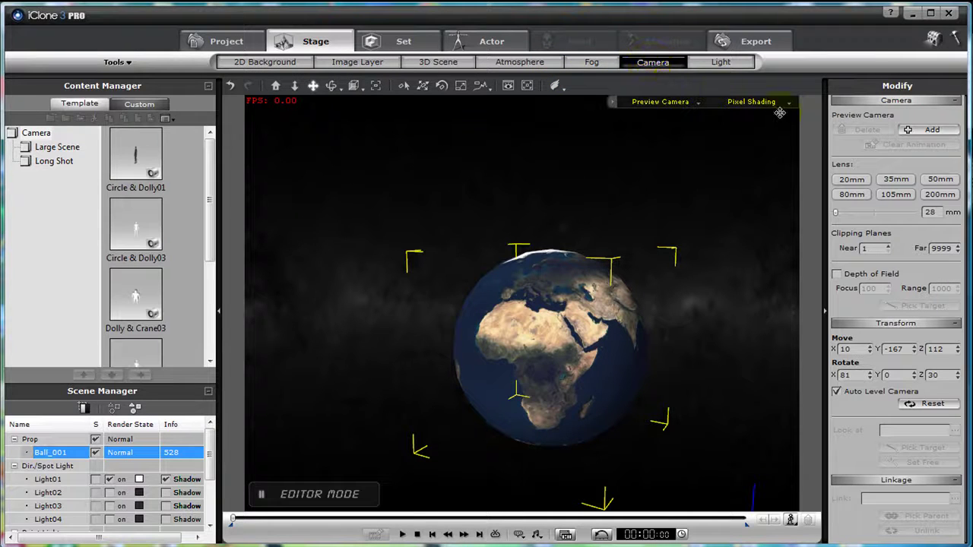
{"action": "left_click", "coordinate": [917, 131]}
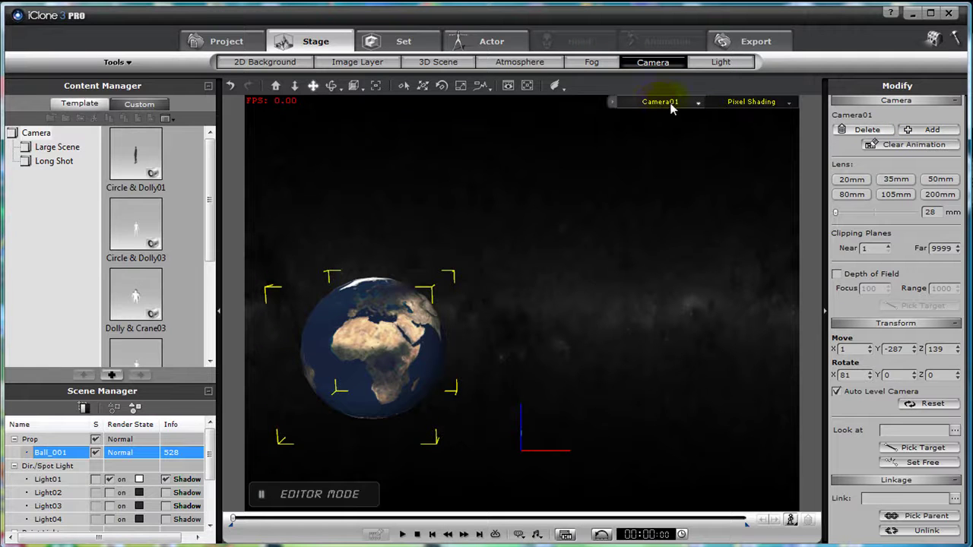
{"action": "left_click_drag", "start_coordinate": [408, 293], "coordinate": [547, 267]}
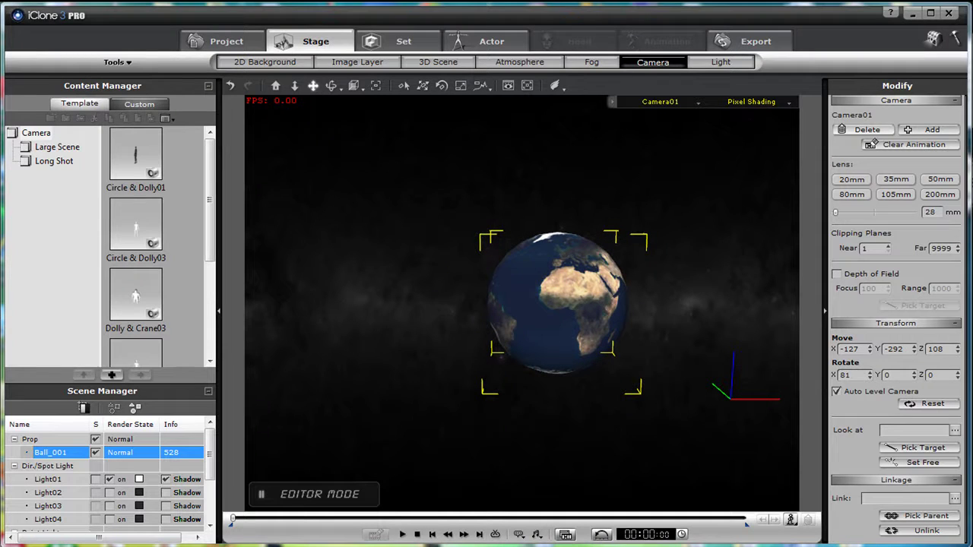
At 00:05:01 on the timeline, move Camera01 close to the Earth, at about X -154, Y -40, Z 102, and play back the animation
{"action": "left_click", "coordinate": [233, 520]}
{"action": "left_click_drag", "start_coordinate": [244, 524], "coordinate": [310, 520]}
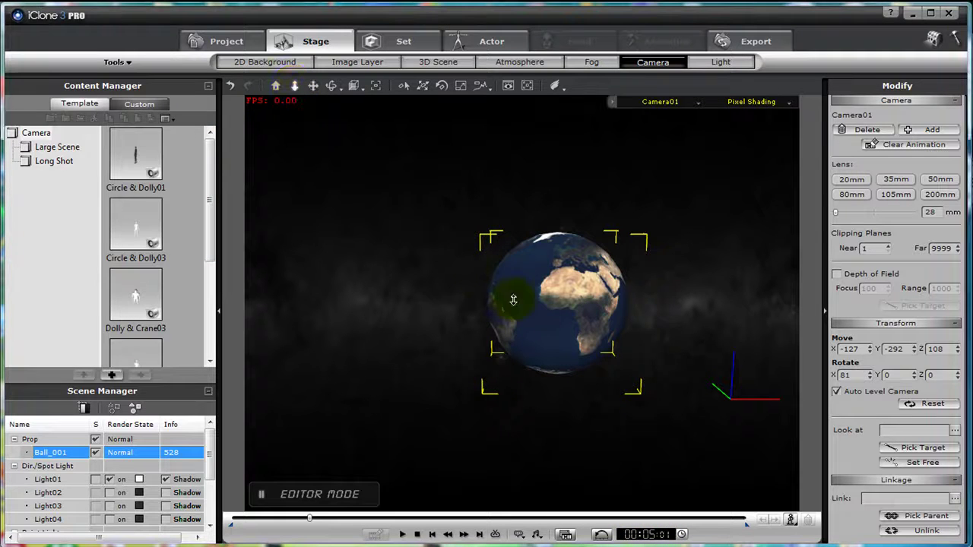
{"action": "left_click_drag", "start_coordinate": [564, 324], "coordinate": [551, 236]}
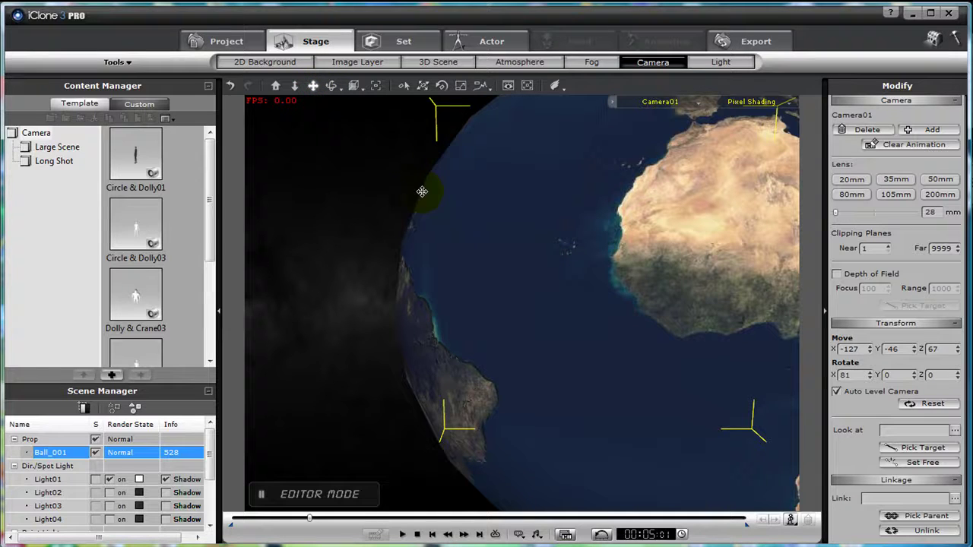
{"action": "left_click_drag", "start_coordinate": [449, 211], "coordinate": [580, 380]}
{"action": "left_click", "coordinate": [401, 536]}
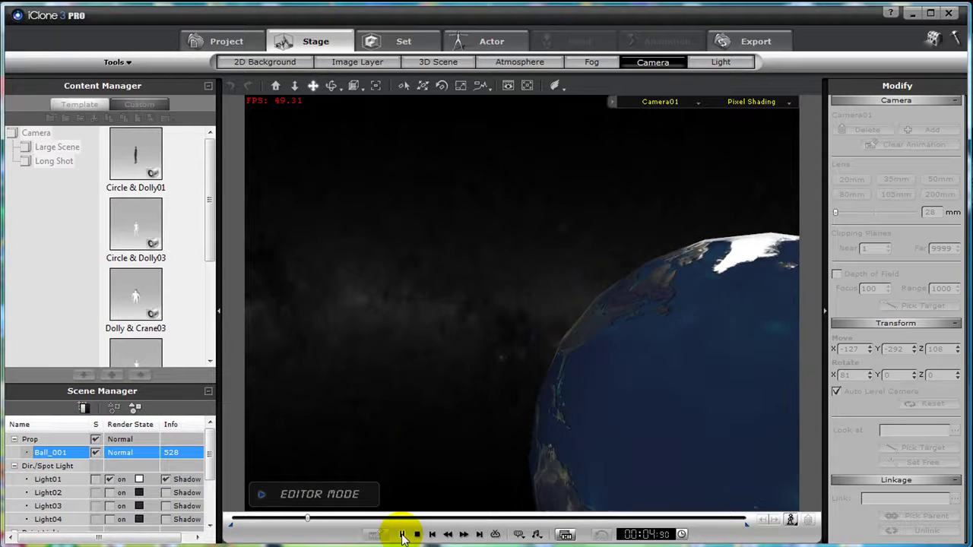
{"action": "left_click", "coordinate": [402, 534]}
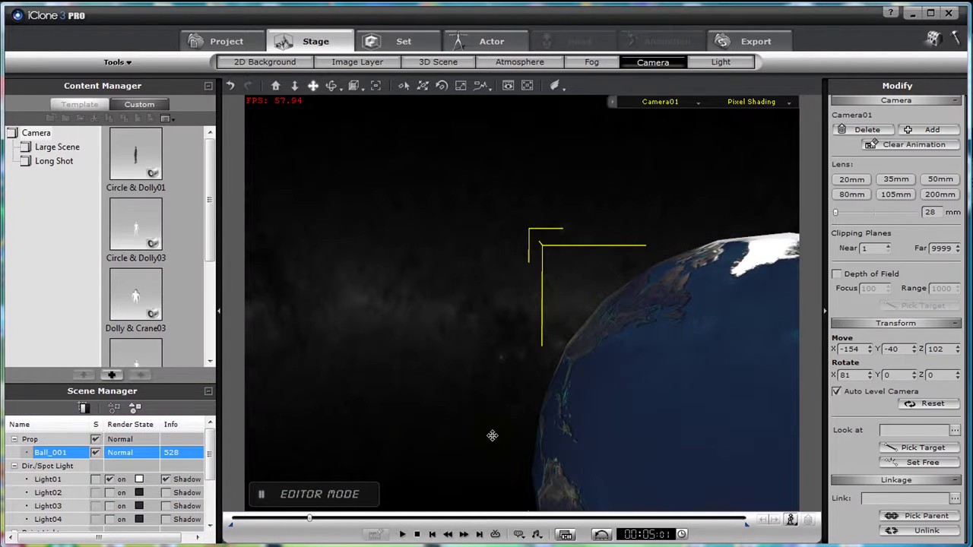
Set up a video export in AVI format with the standard 320x240 output size
{"action": "left_click", "coordinate": [754, 47]}
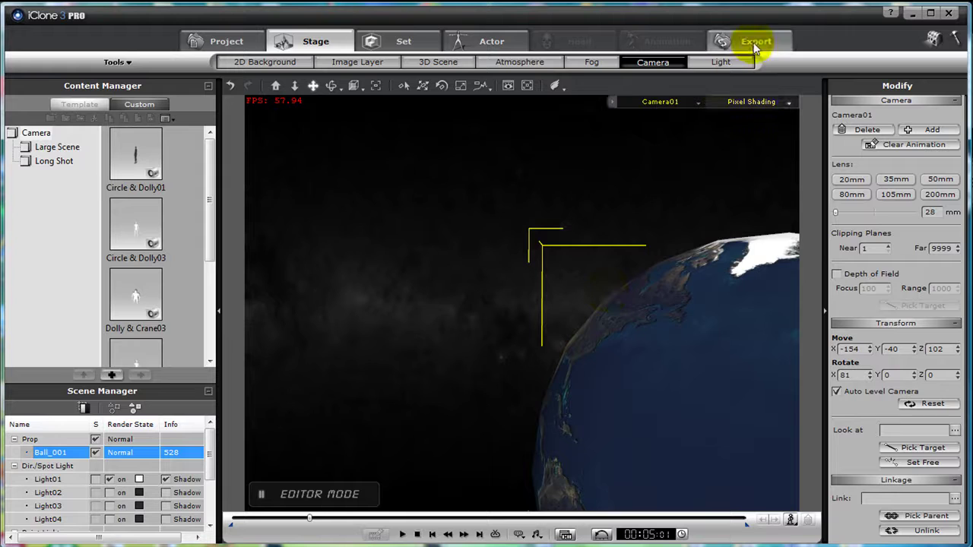
{"action": "left_click", "coordinate": [755, 47]}
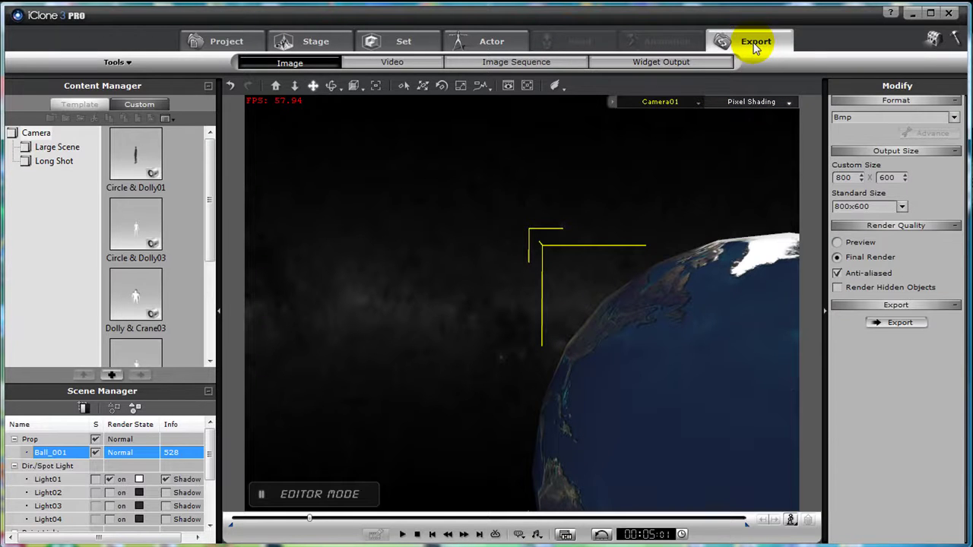
{"action": "left_click", "coordinate": [401, 64]}
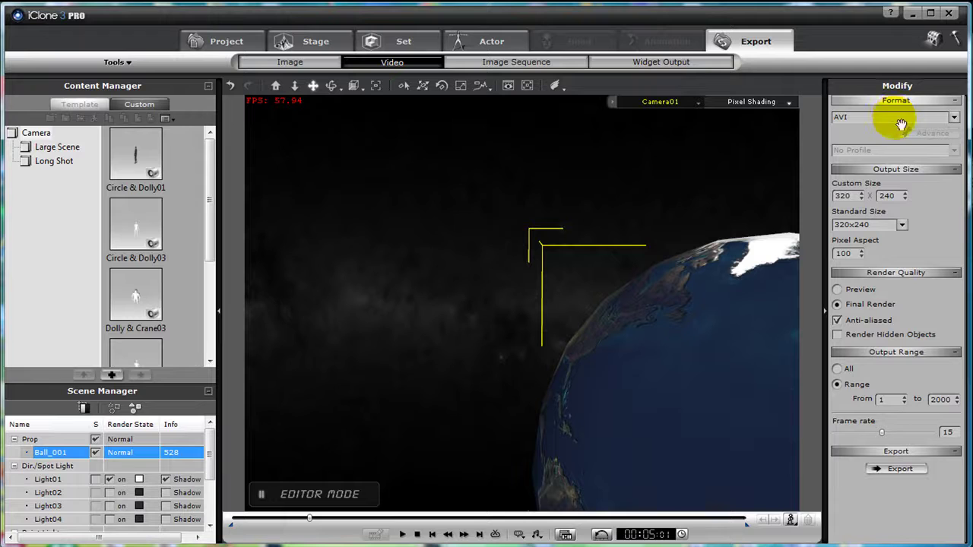
{"action": "left_click", "coordinate": [902, 226]}
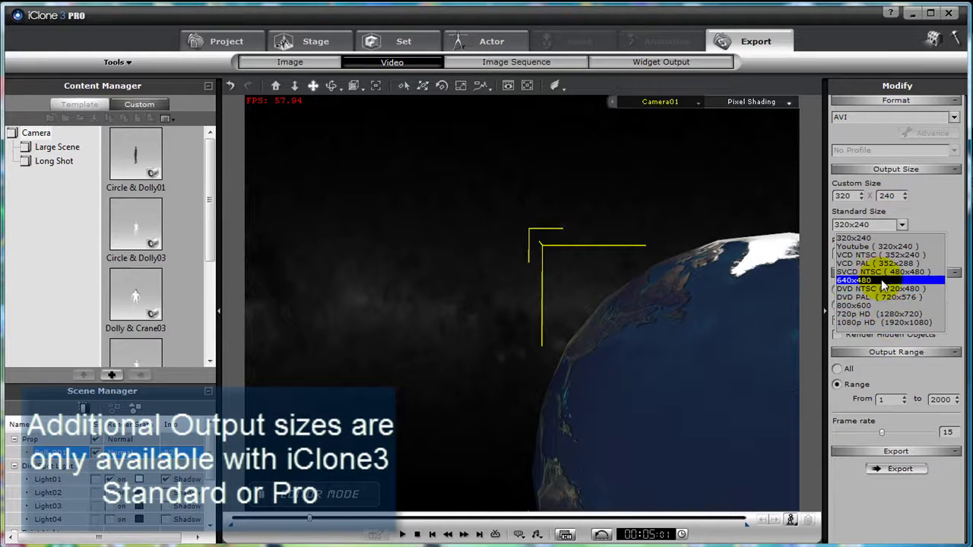
{"action": "left_click", "coordinate": [878, 239]}
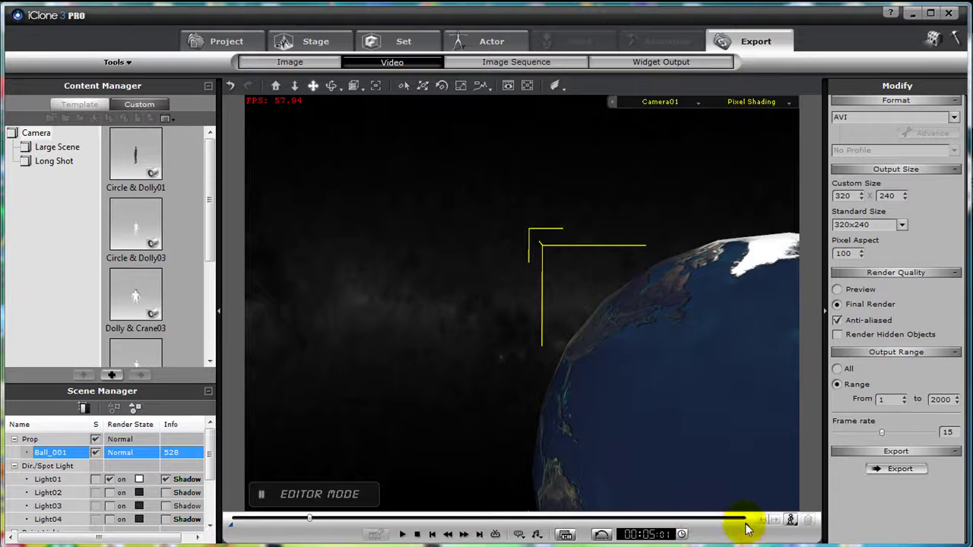
Shorten the export range to frames 1 to 298, matching the end of the camera move
{"action": "left_click_drag", "start_coordinate": [745, 529], "coordinate": [326, 532]}
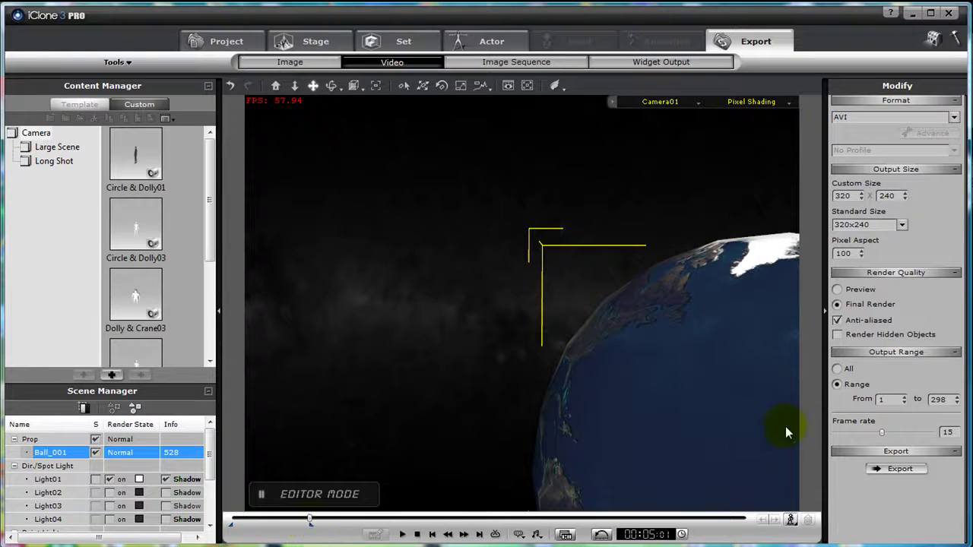
{"action": "key", "text": "BackSpace"}
{"action": "type", "text": "3"}
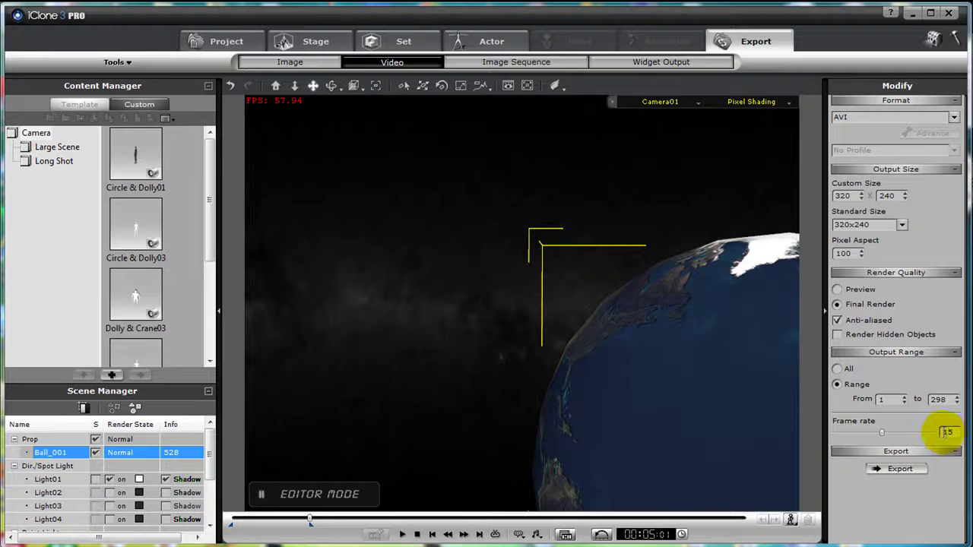
Export the animation as an AVI file with the Full Frames (Uncompressed) compressor
{"action": "left_click", "coordinate": [896, 469]}
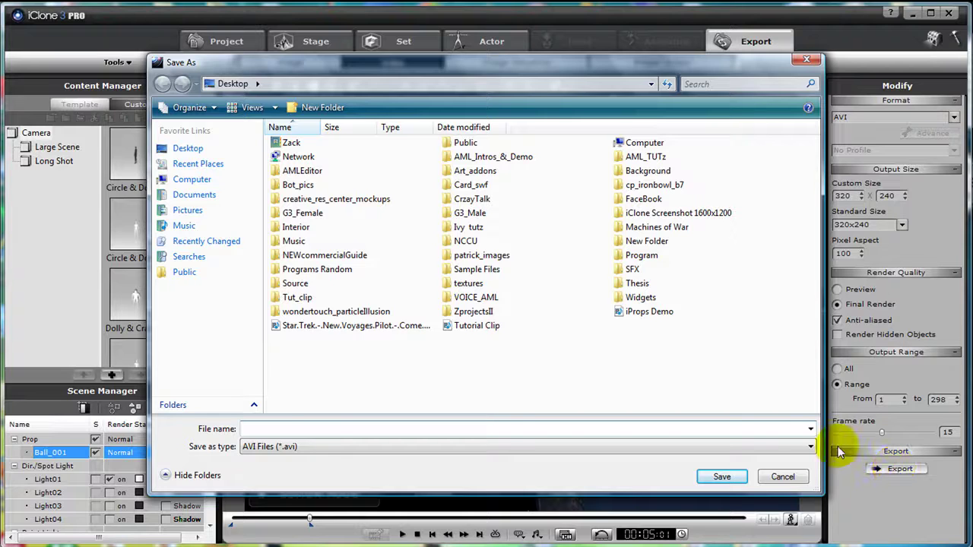
{"action": "key", "text": "Return"}
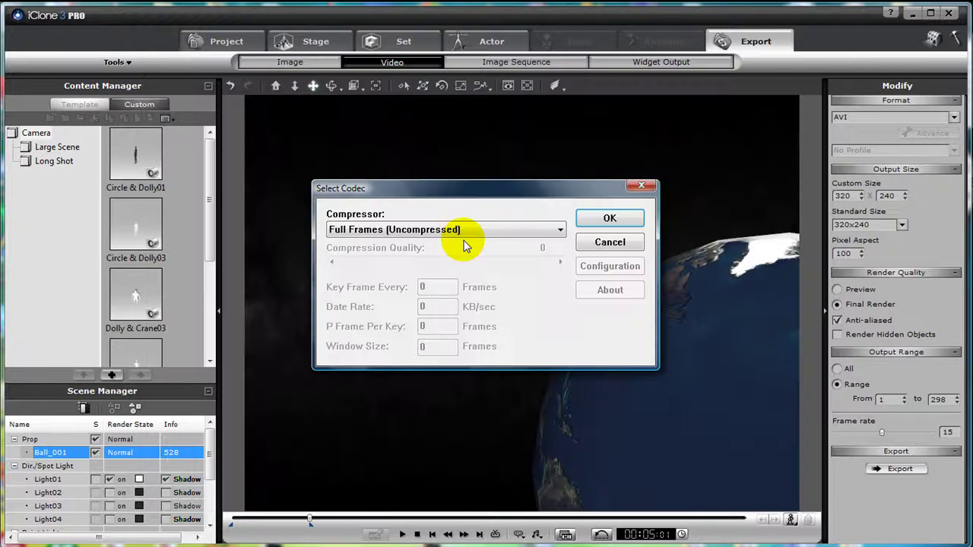
{"action": "left_click", "coordinate": [560, 230]}
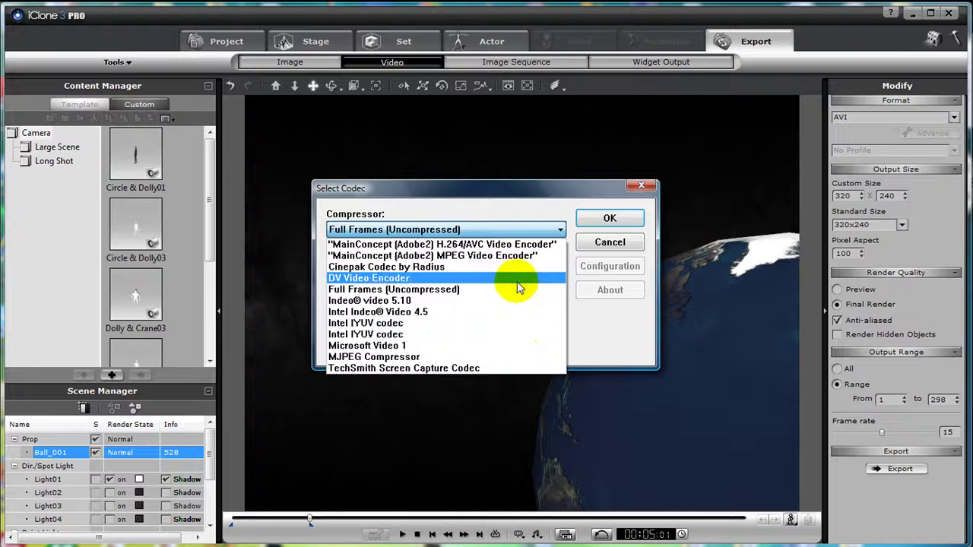
{"action": "left_click", "coordinate": [507, 291]}
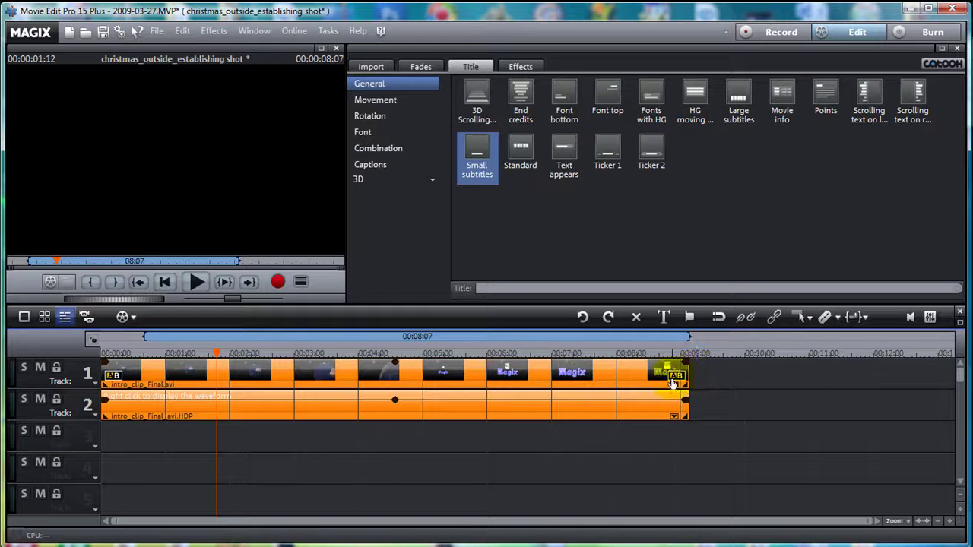
In Movie Edit Pro, apply a Fade out to the end of the intro_clip_Final.avi clip on track 1
{"action": "left_click", "coordinate": [676, 377]}
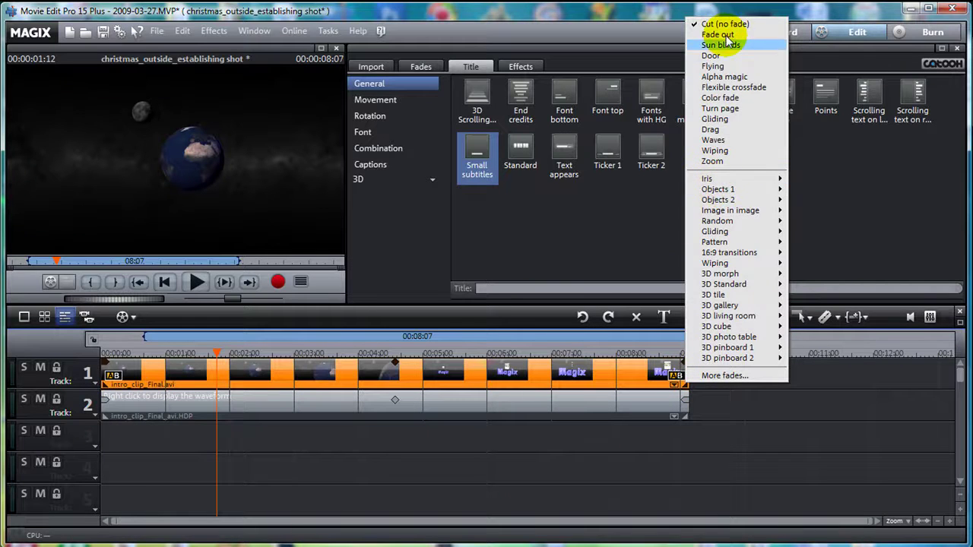
{"action": "left_click", "coordinate": [718, 35]}
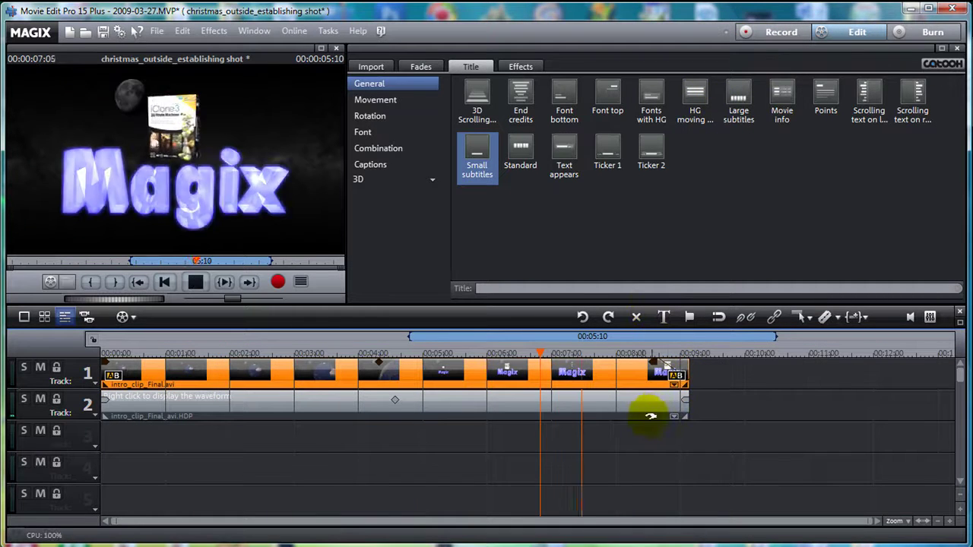
{"action": "left_click", "coordinate": [651, 413]}
Add a Small subtitles title on track 3 reading "My cool Magix video with cool 3D intros"
{"action": "left_click", "coordinate": [480, 155]}
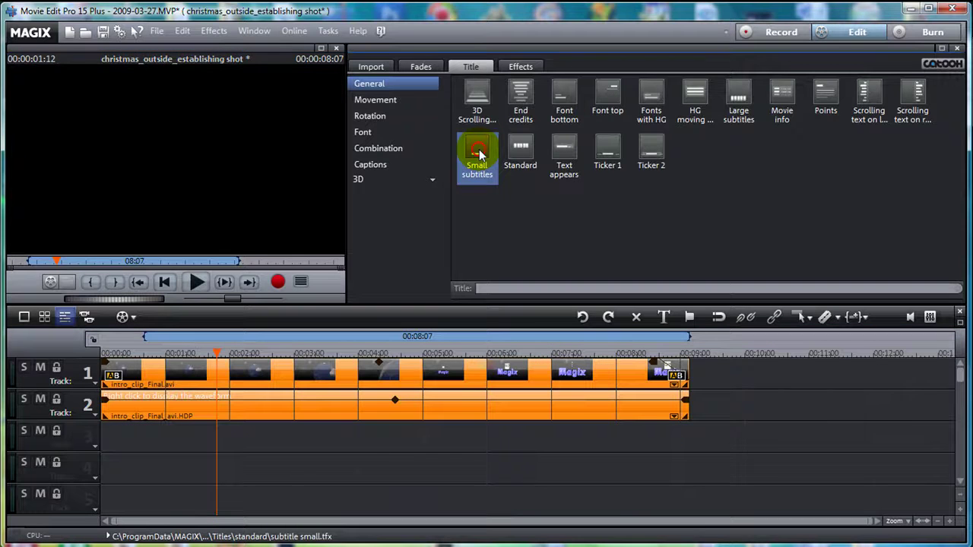
{"action": "left_click_drag", "start_coordinate": [480, 155], "coordinate": [188, 441]}
{"action": "type", "text": "My cool Magix video with cool 3D intros"}
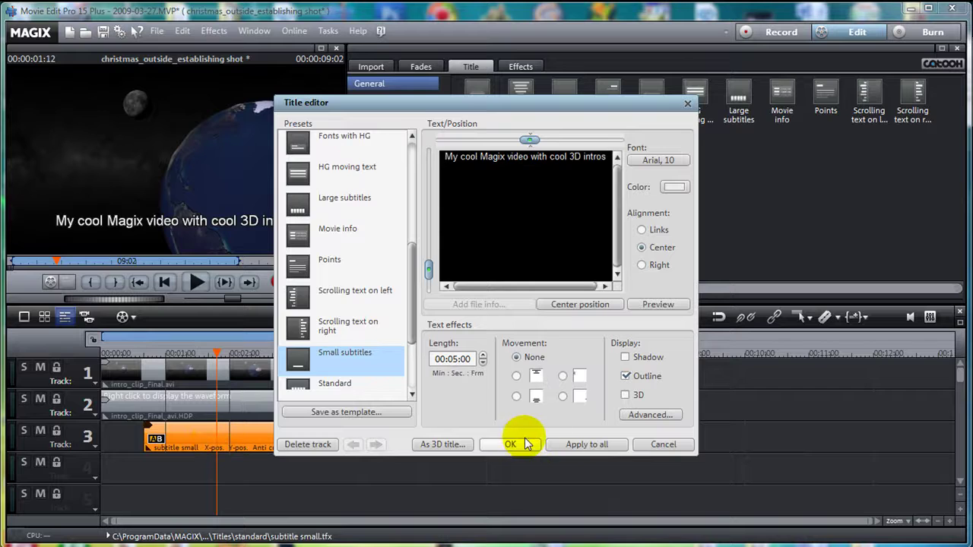
{"action": "left_click", "coordinate": [514, 446]}
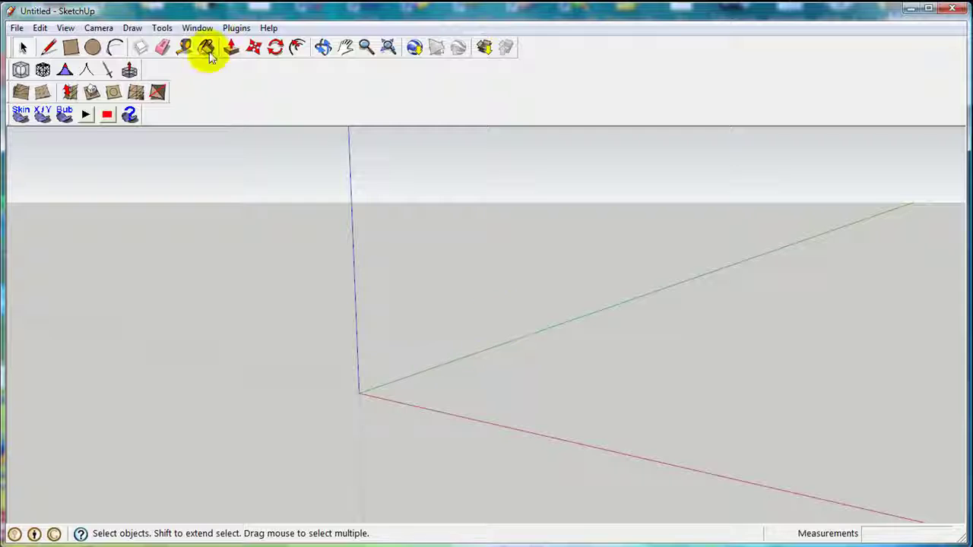
In SketchUp, create filled 3D text reading "Magix", 2000 mm high and extruded 700 mm
{"action": "left_click", "coordinate": [162, 27]}
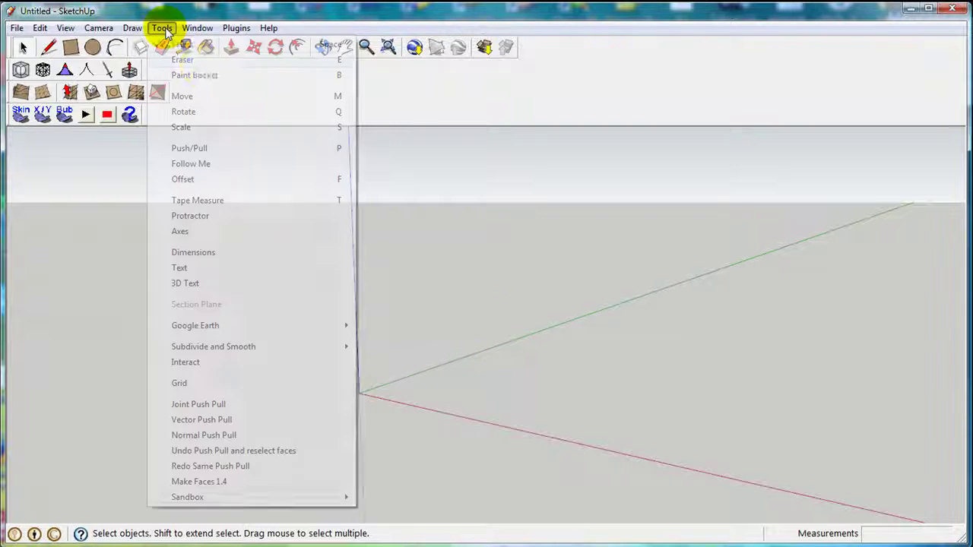
{"action": "left_click", "coordinate": [185, 282]}
{"action": "type", "text": "Magix"}
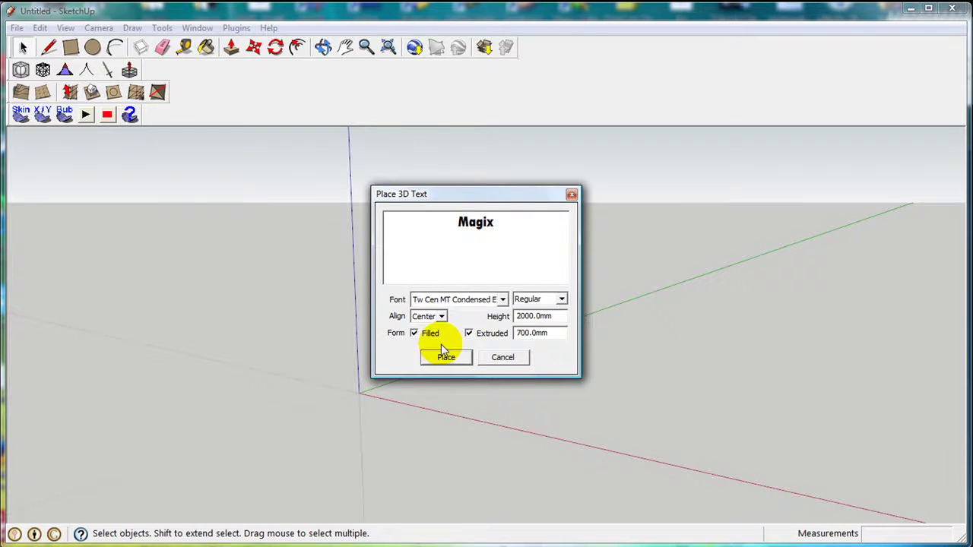
{"action": "left_click", "coordinate": [445, 357]}
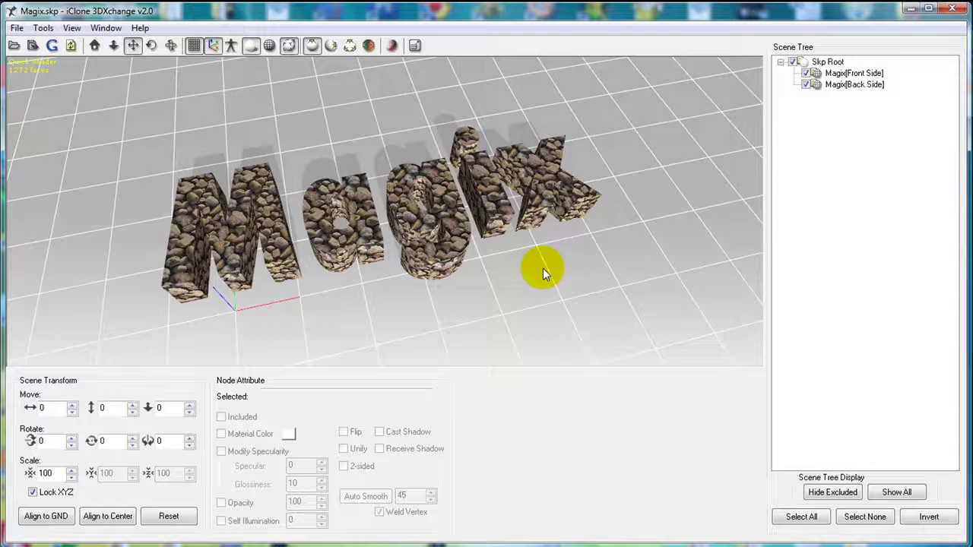
In 3DXchange, view the stone-textured Magix text from another angle and export the model for iClone
{"action": "right_click_drag", "start_coordinate": [543, 267], "coordinate": [418, 269]}
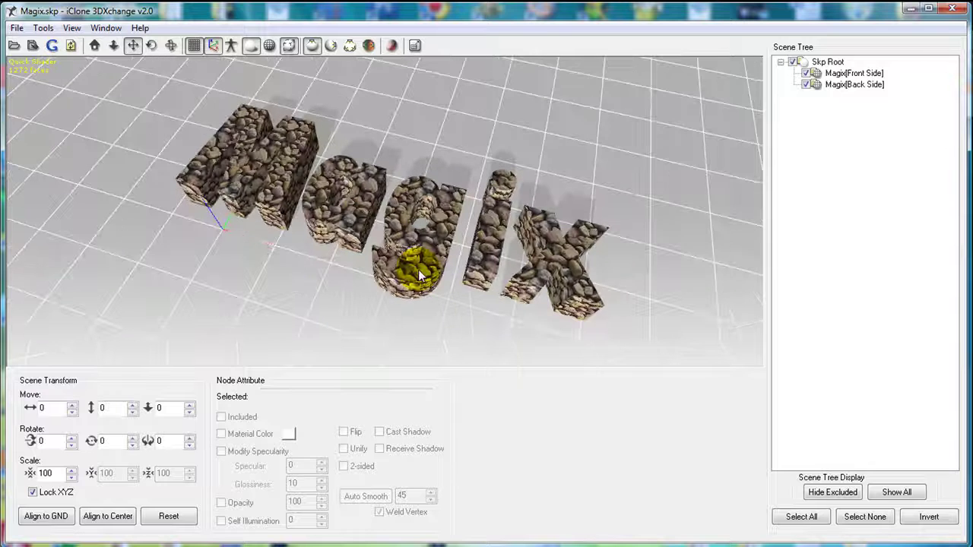
{"action": "left_click", "coordinate": [17, 29]}
{"action": "left_click", "coordinate": [34, 58]}
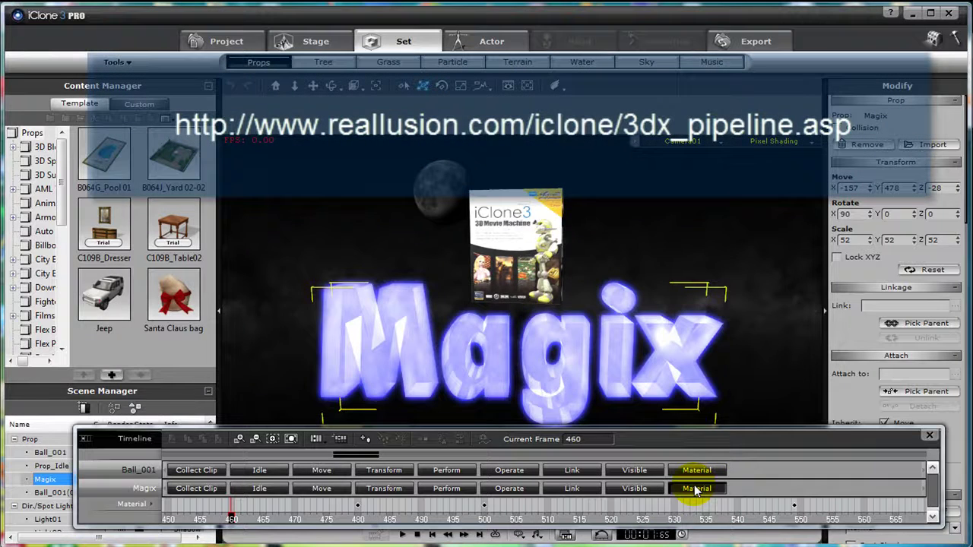
In iClone, view the Magix prop's Material keys at frames 480 and 500 on the timeline
{"action": "left_click", "coordinate": [357, 510]}
{"action": "left_click", "coordinate": [480, 509]}
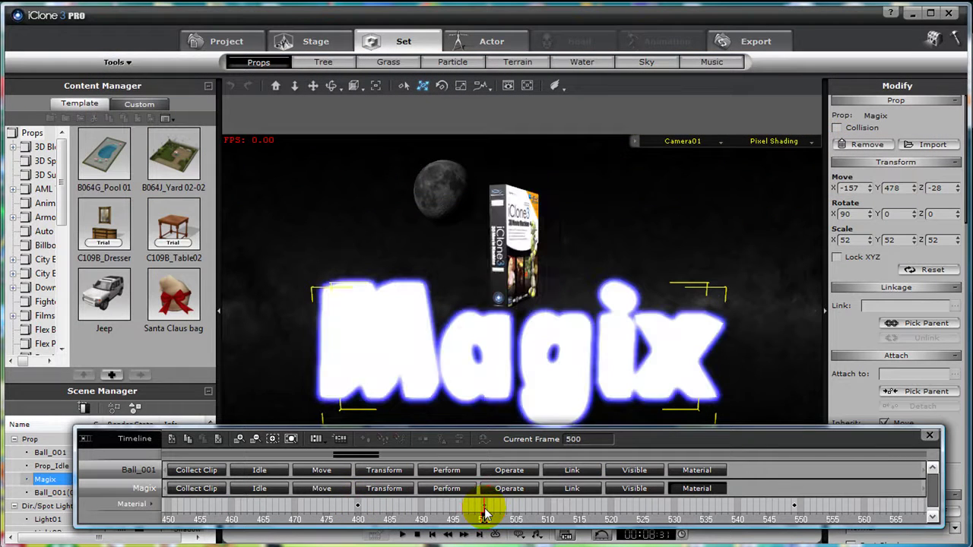